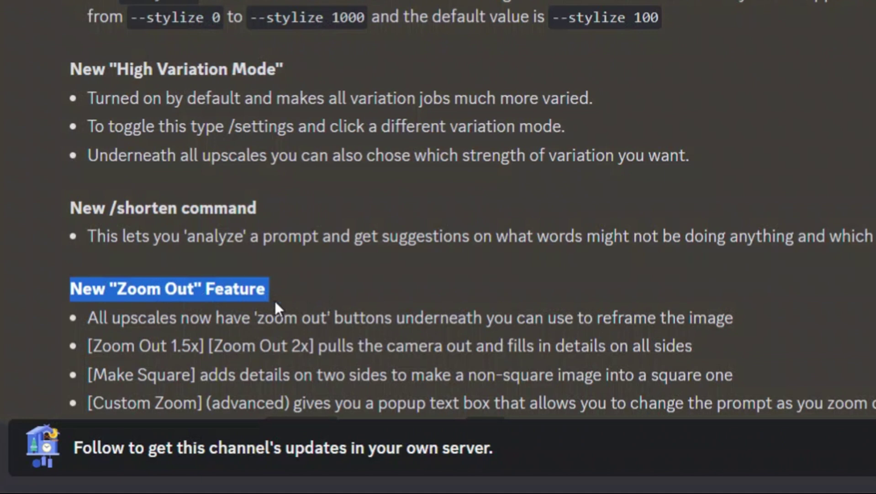
Step: Highlight the new /shorten command and High Variation Mode headings in the V5.2 announcement
click(280, 202)
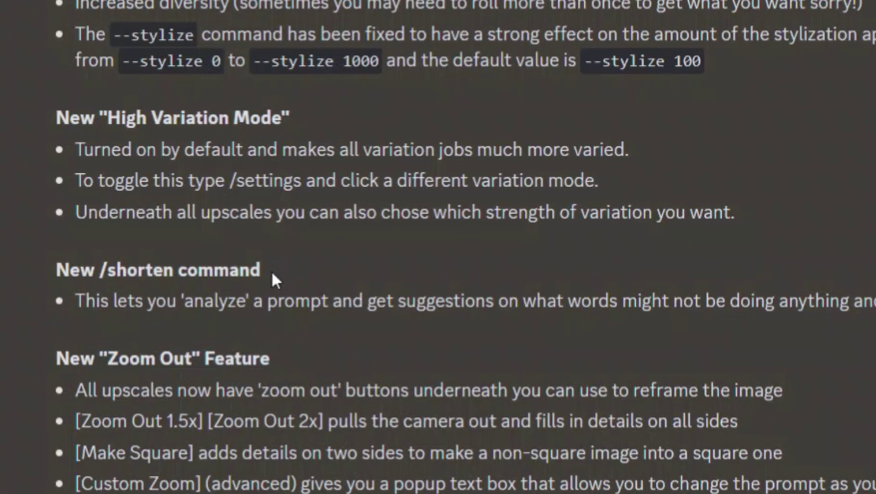
drag(272, 273, 42, 247)
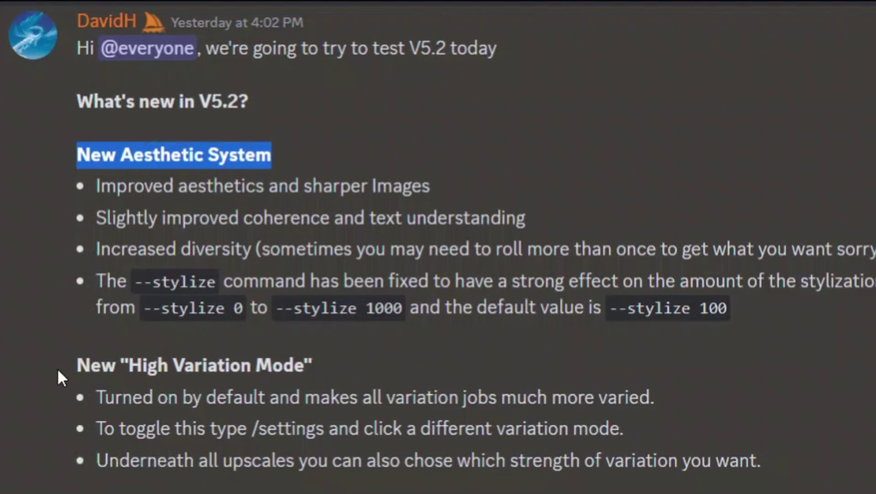
drag(79, 364, 358, 386)
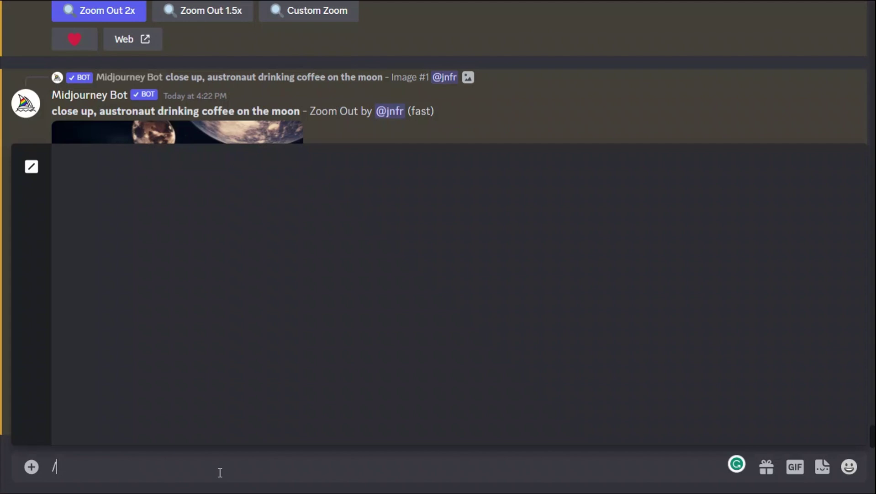
Step: Run /settings to confirm Midjourney version 5.2 with High Variation Mode enabled
text(i)
key(BackSpace)
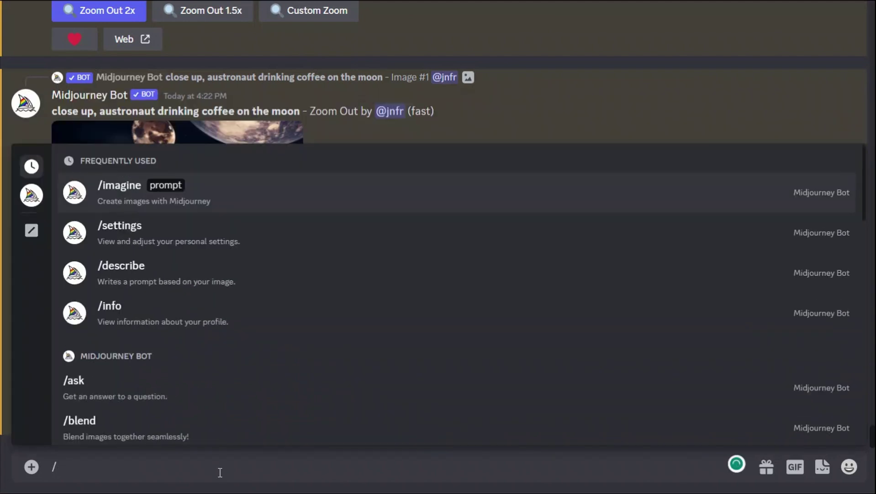
text(set)
key(Return)
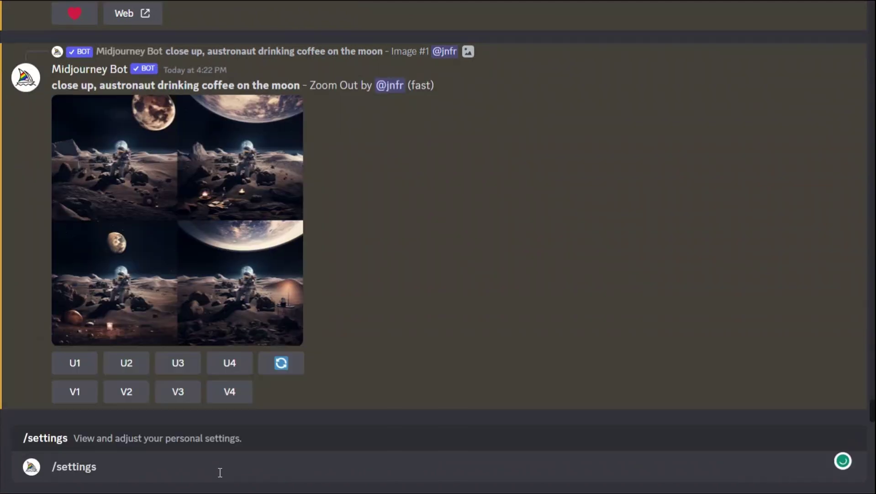
key(Return)
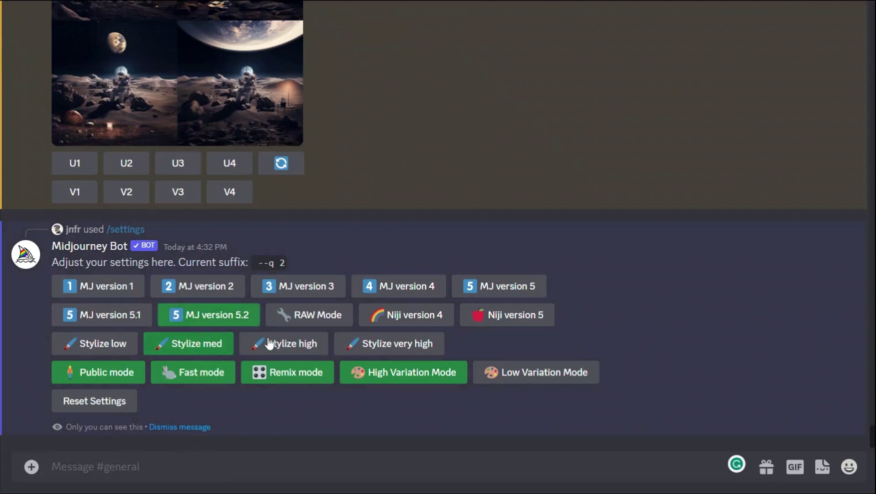
click(200, 322)
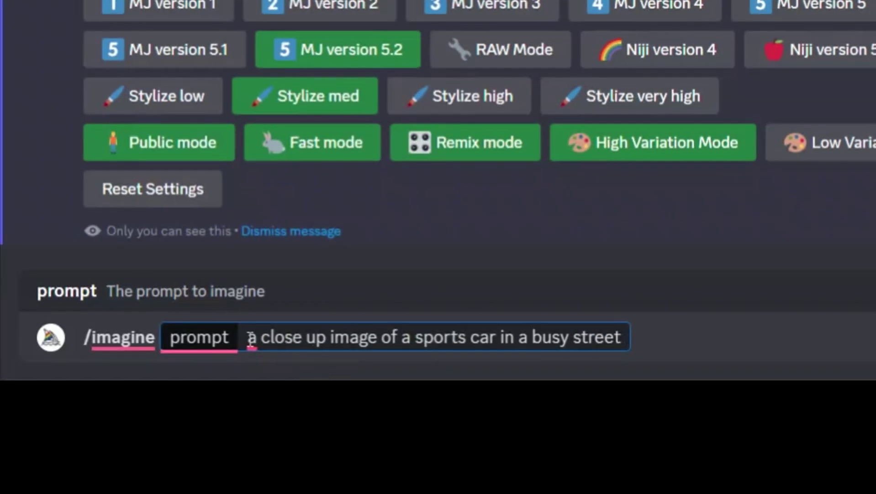
Step: Select the 'close up' wording in the busy-street sports car /imagine prompt
drag(248, 337, 625, 340)
click(633, 340)
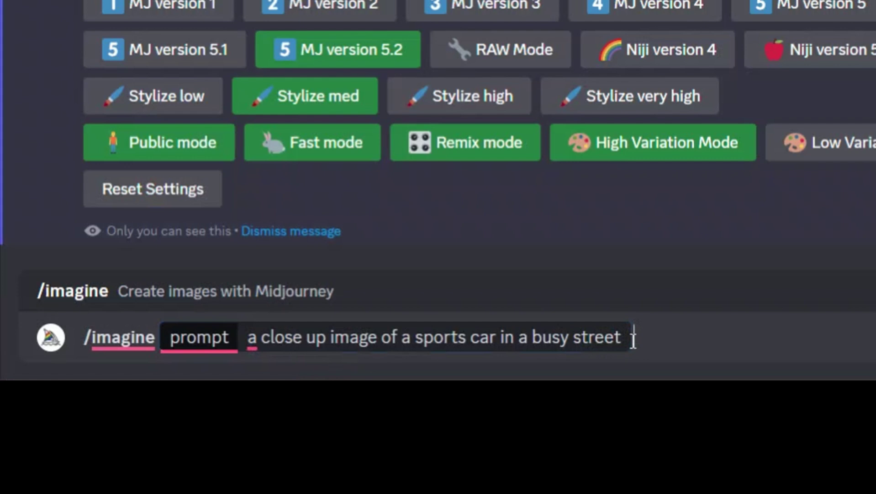
double_click(301, 338)
drag(301, 338, 262, 338)
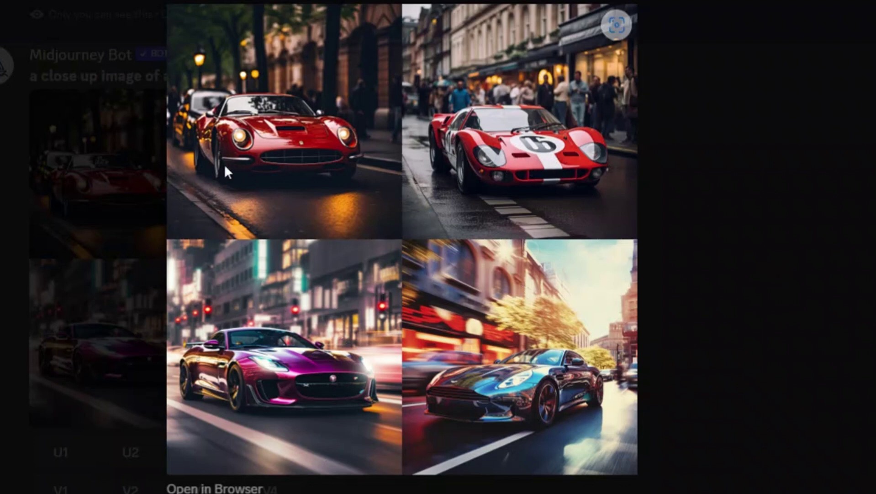
Step: Upscale Image #1 (U1), the red sports car on a lamplit evening street
click(734, 291)
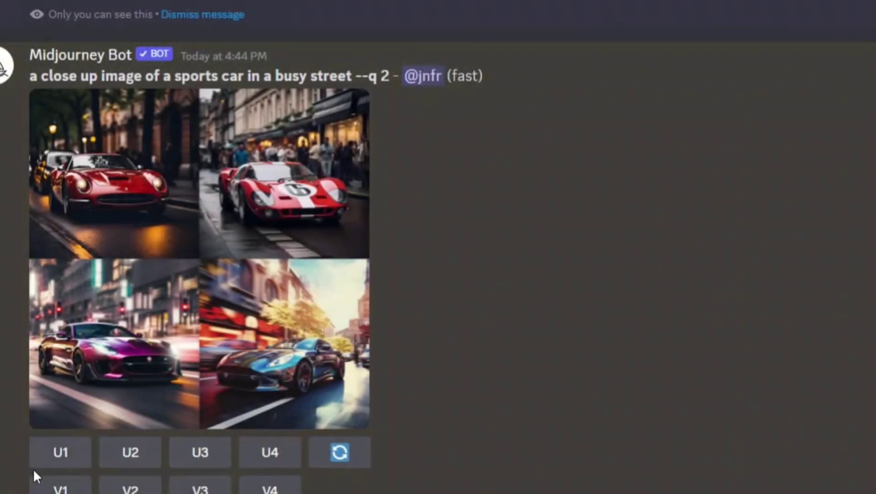
click(72, 453)
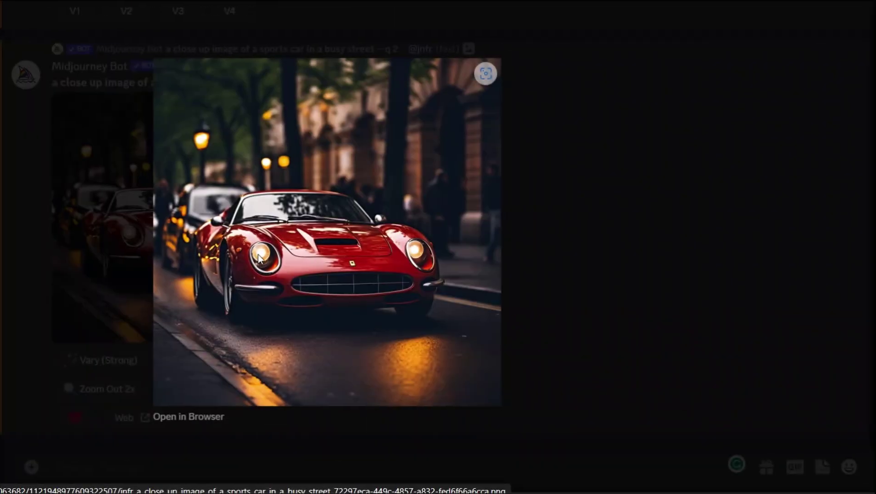
click(116, 299)
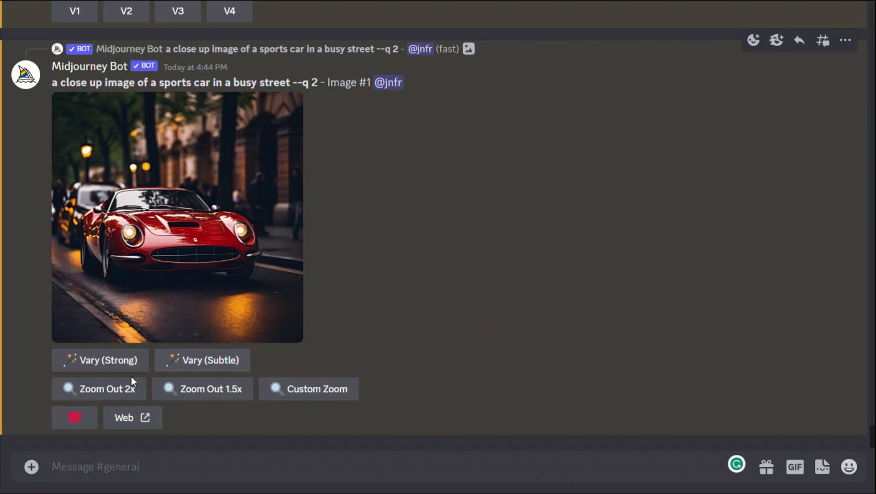
Step: Zoom the red car upscale out 1.5x and flip between the widened results and the original
click(203, 389)
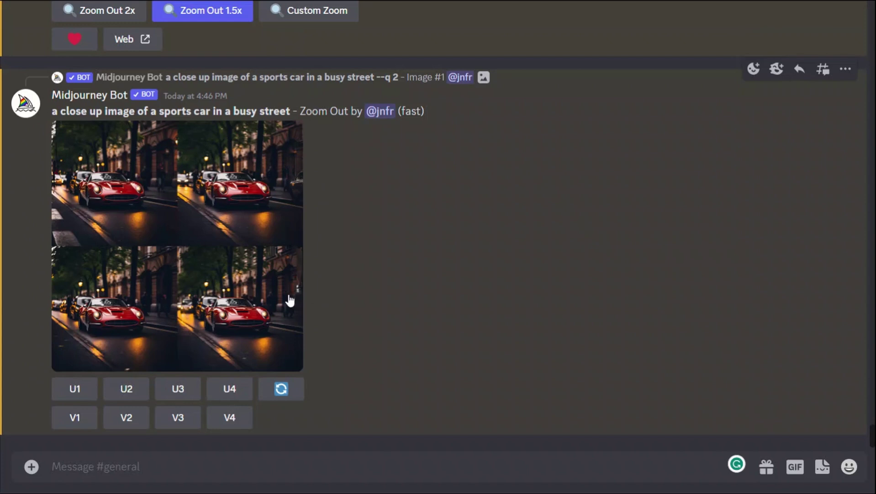
click(287, 297)
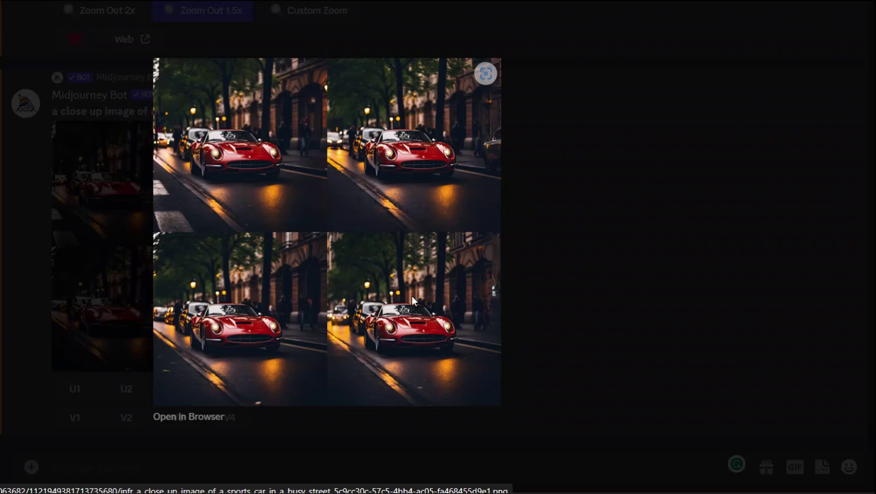
key(Right)
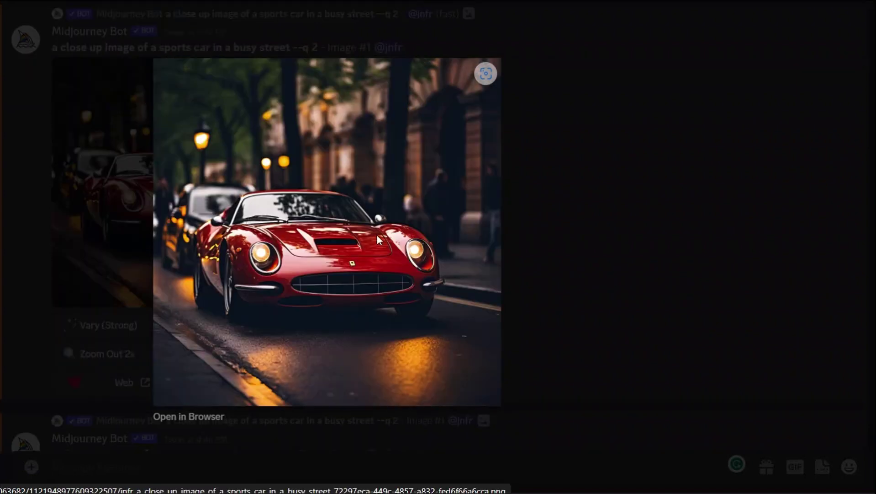
key(Right)
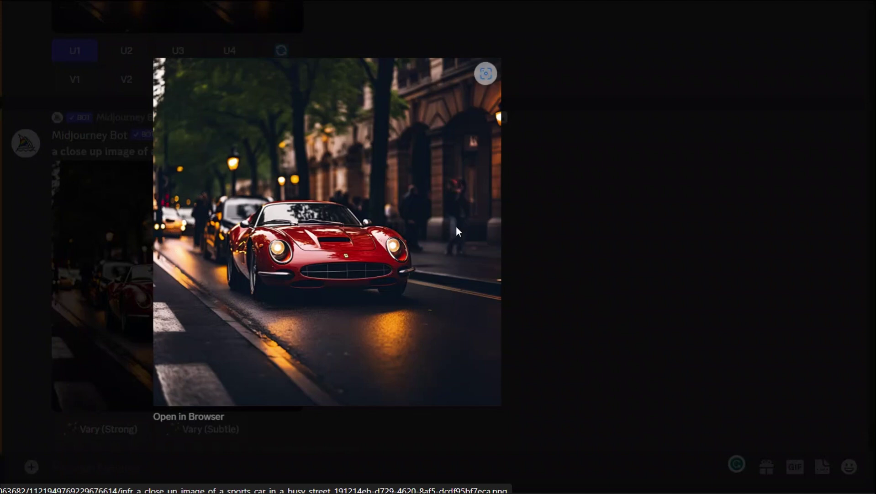
key(Right)
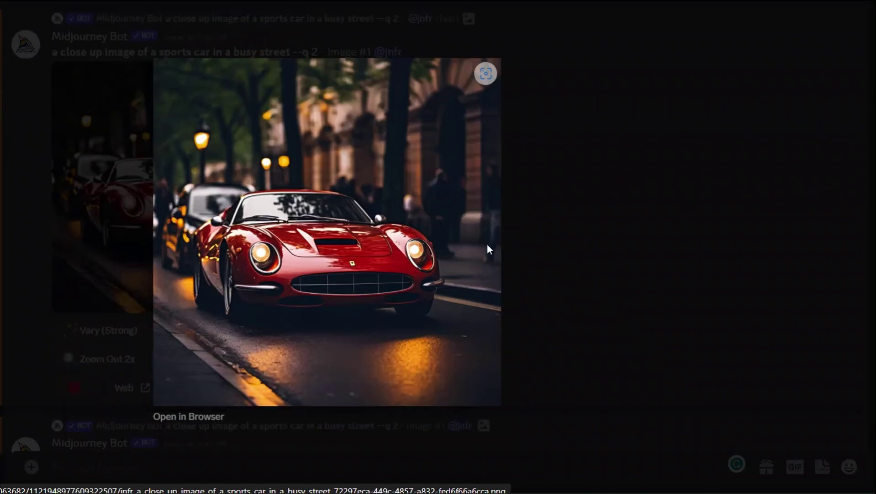
key(Right)
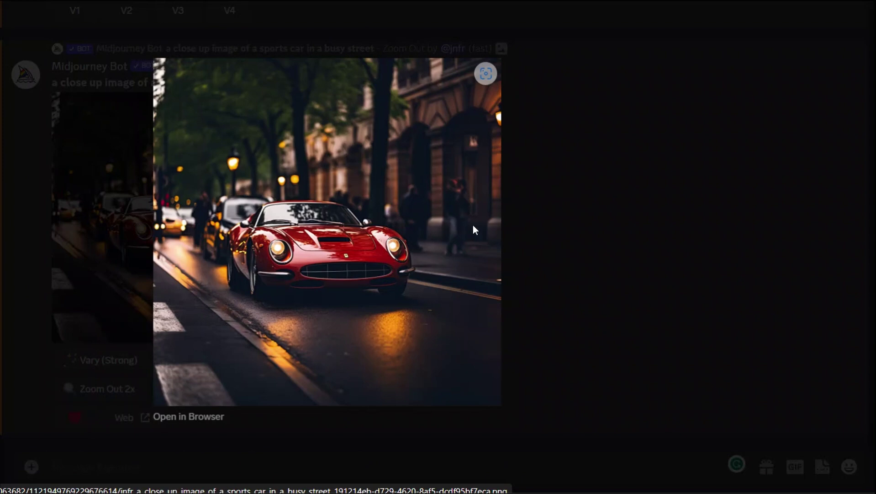
key(Escape)
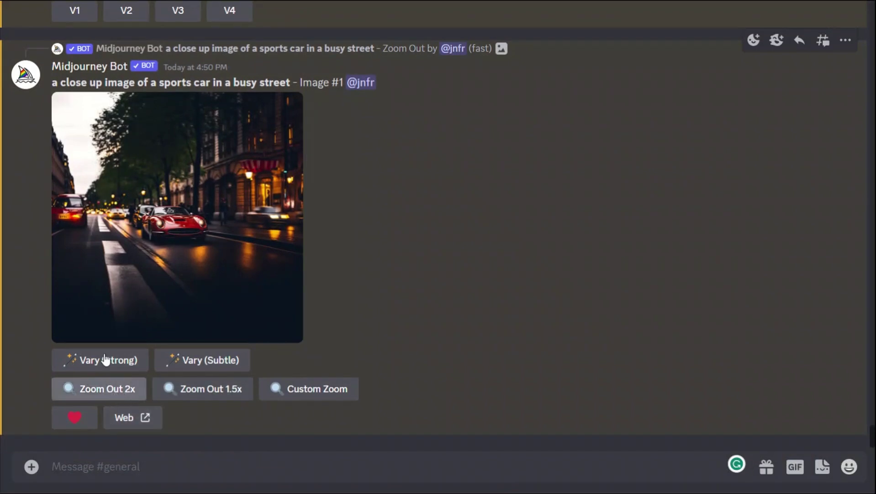
Step: Enlarge the zoomed-out evening street upscale of the red car
click(237, 263)
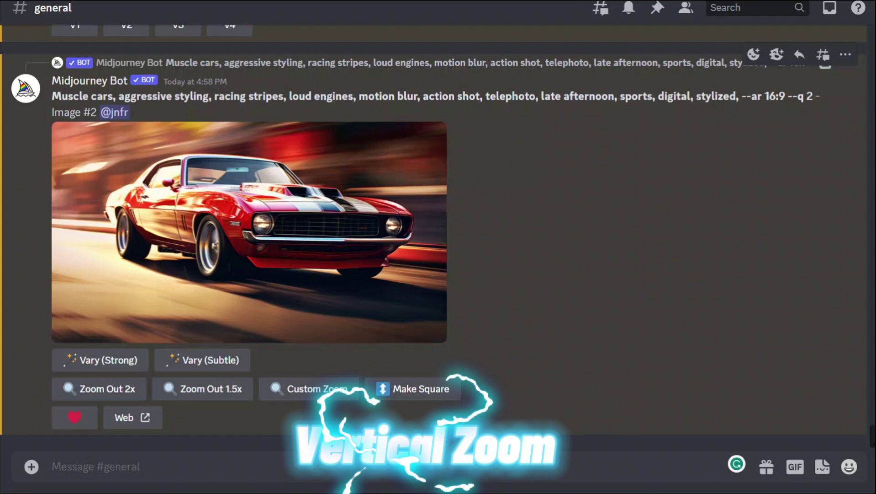
Step: Point out --ar 16:9 in the prompt and apply Make Square to the muscle car image
drag(742, 96, 787, 95)
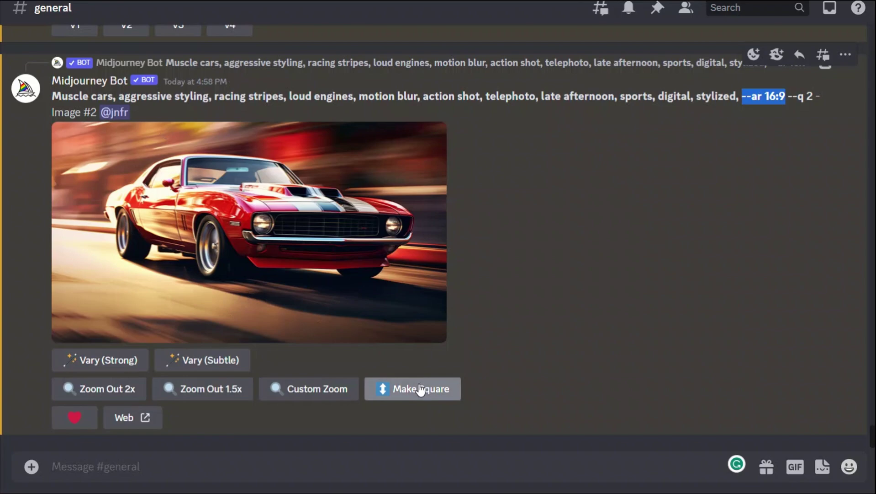
click(420, 389)
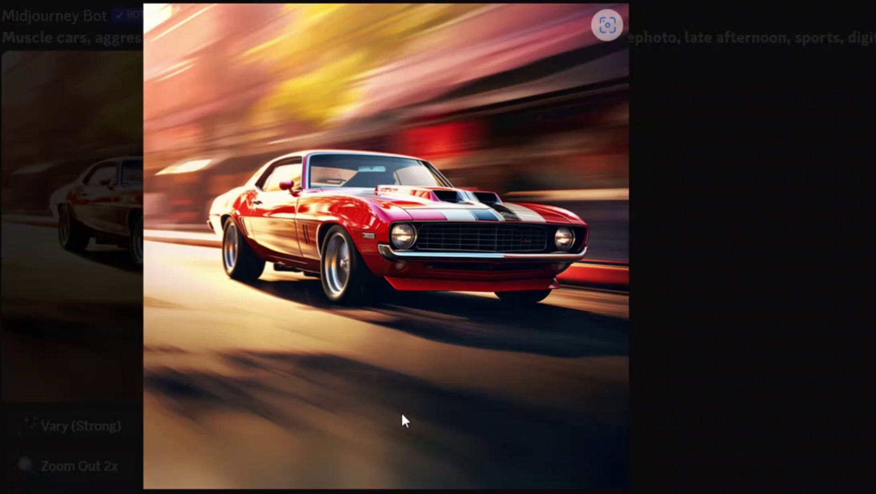
Step: Submit a Custom Zoom of the muscle car with --zoom changed from 2 to 10
key(Escape)
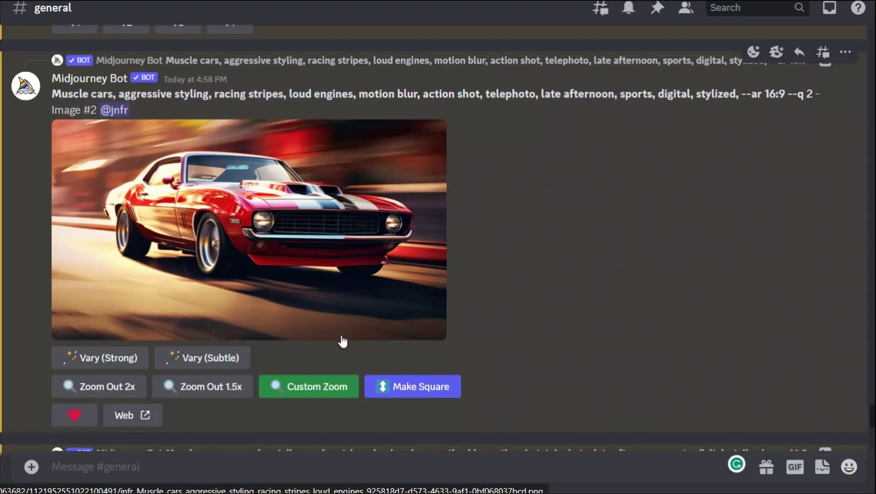
click(298, 394)
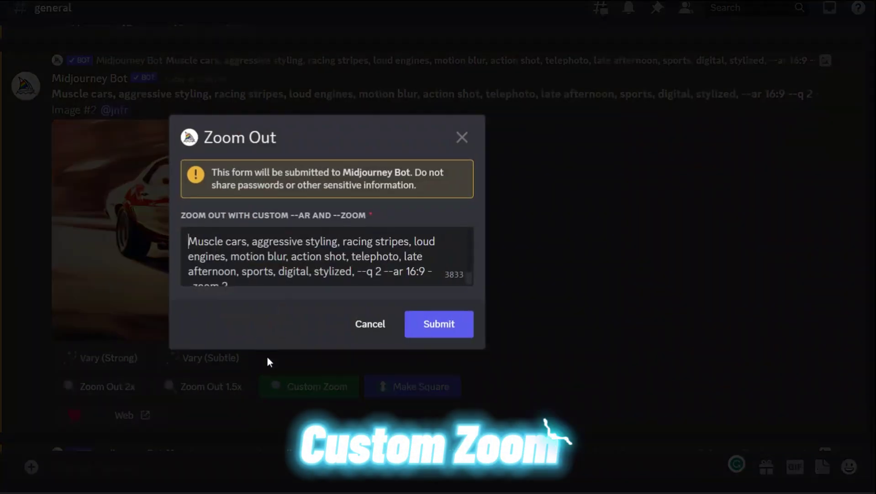
click(248, 282)
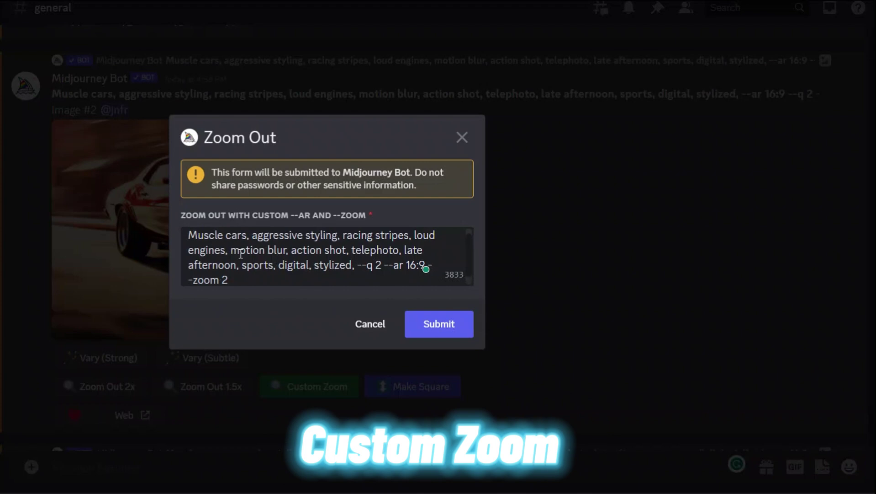
double_click(225, 279)
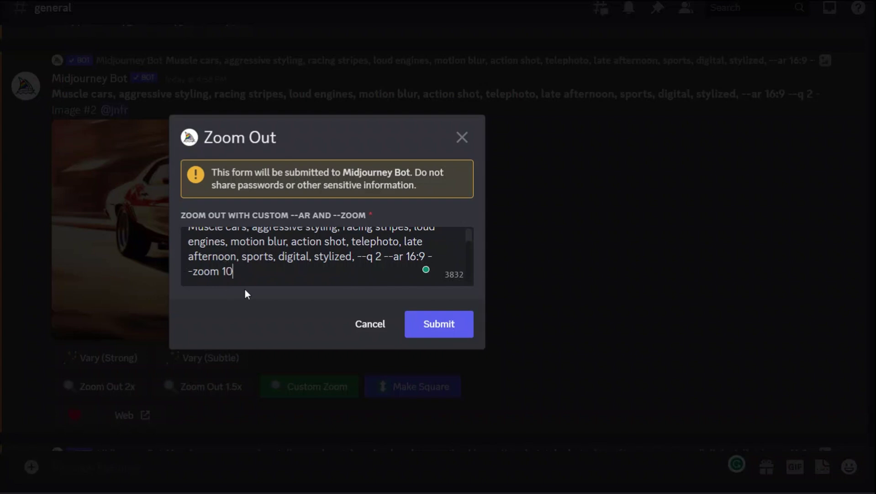
click(436, 324)
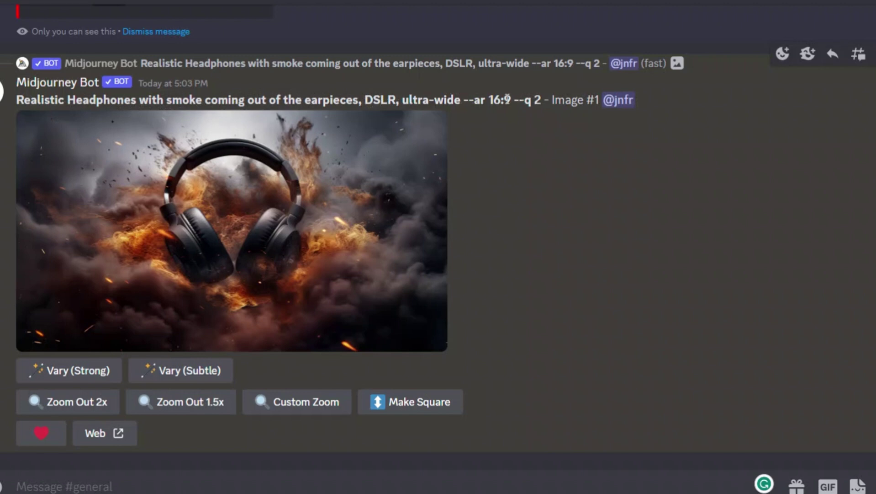
Step: Point out --ar 16:9 and request Vary (Subtle) on the smoking headphones image
drag(515, 99, 487, 98)
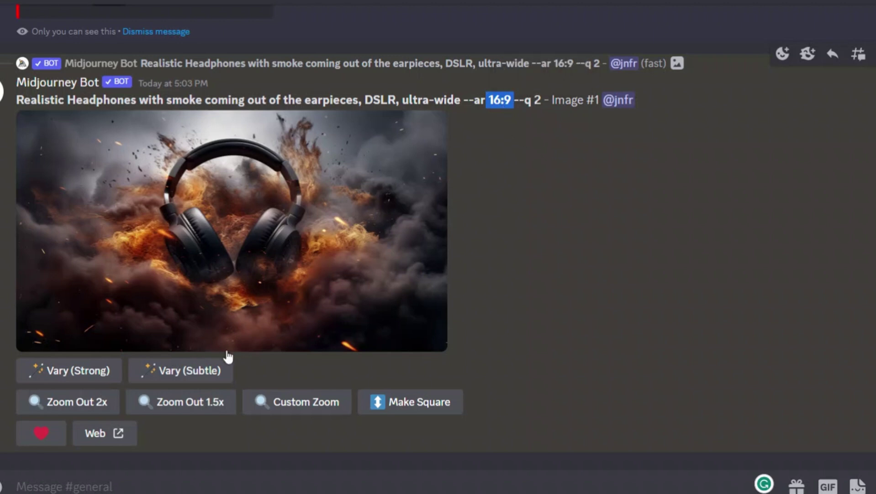
click(209, 377)
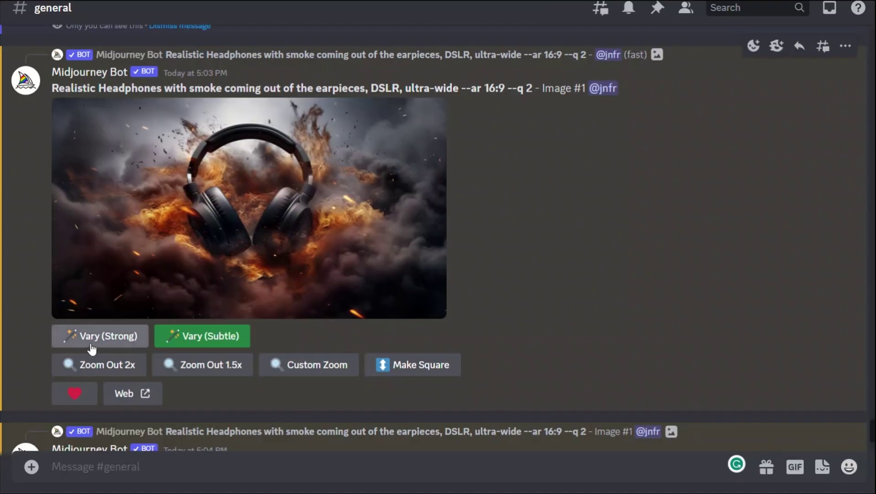
Step: Submit Vary (Strong) for the headphones image and view the resulting grid
click(114, 338)
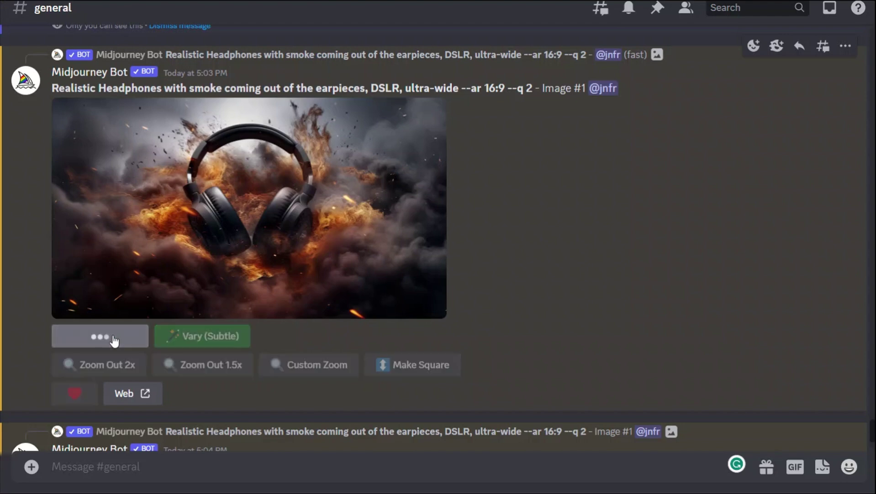
click(443, 324)
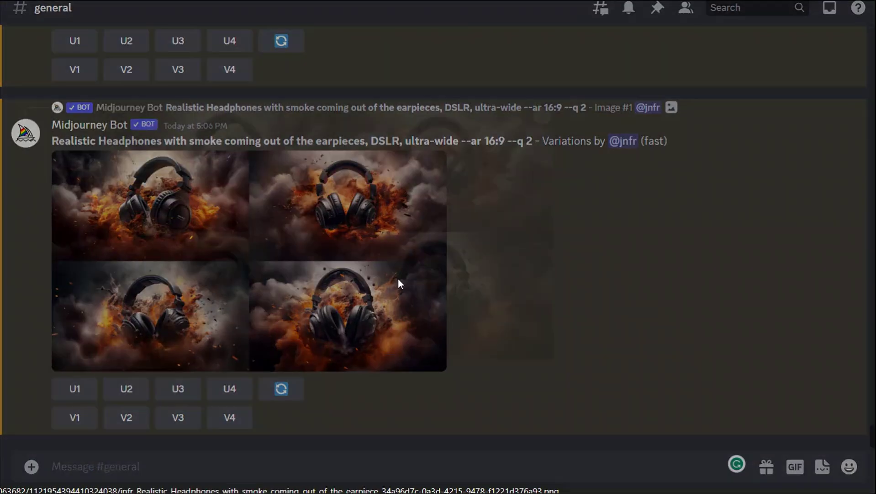
click(398, 278)
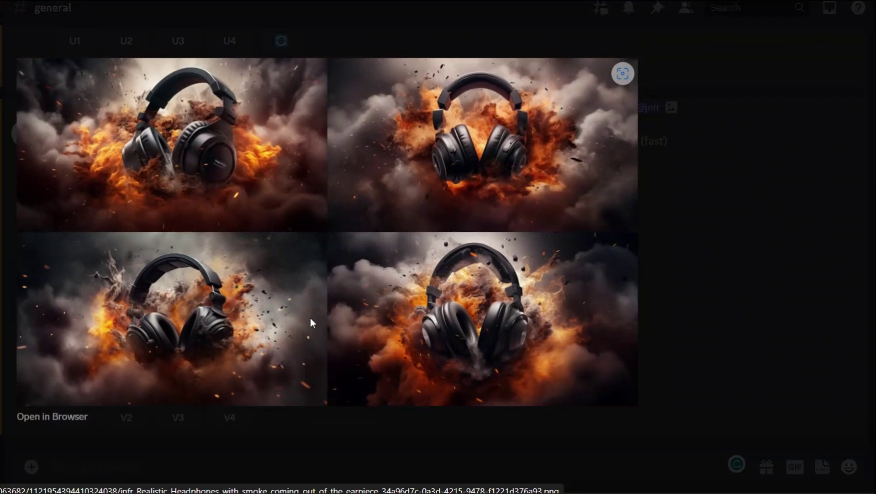
click(696, 214)
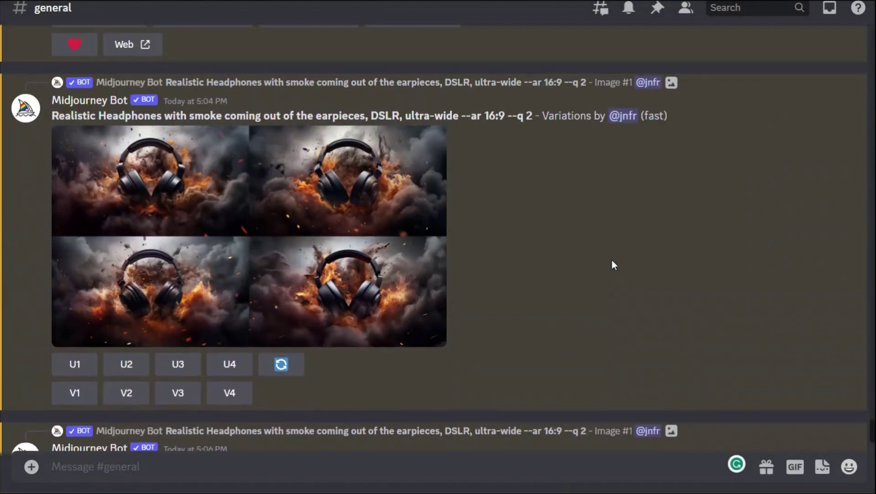
Step: Compare the subtle variations grid against the strong variations grid enlarged
click(319, 245)
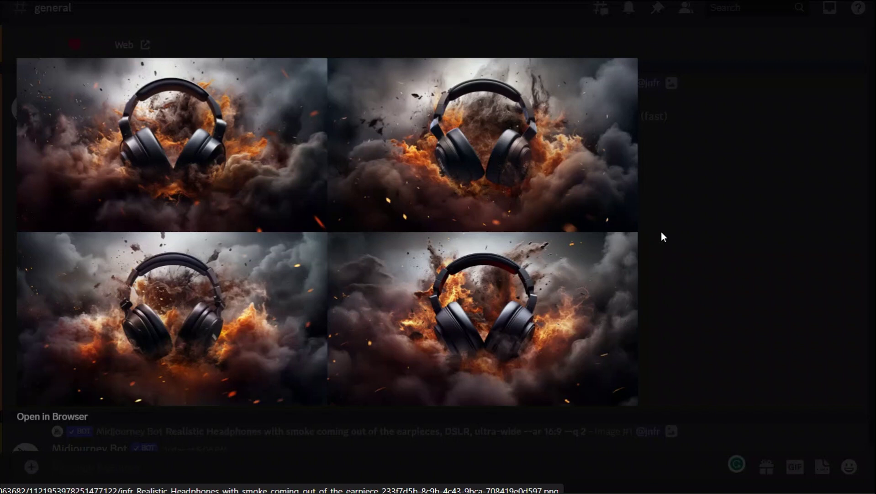
click(713, 258)
scroll(572, 352, down, 5)
click(366, 280)
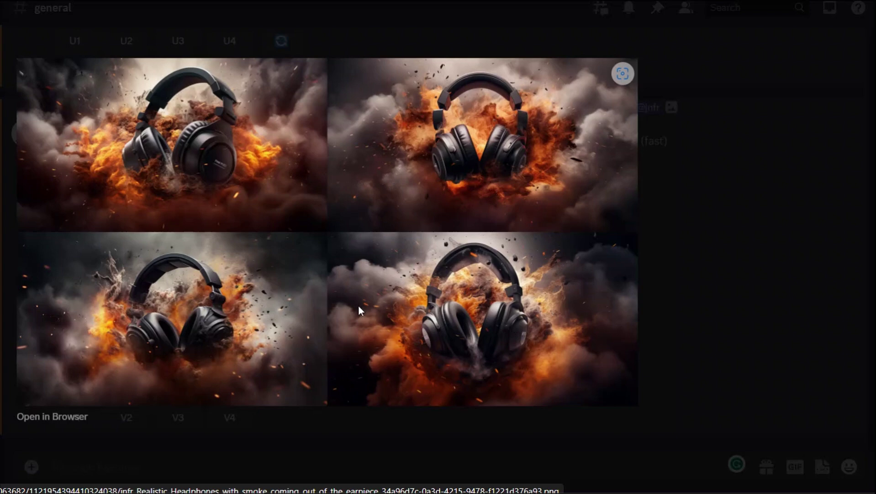
click(727, 267)
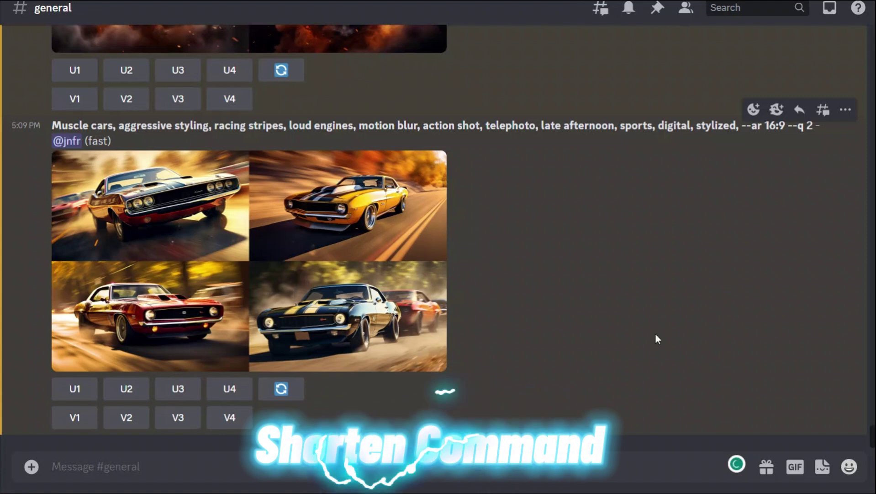
Step: Run /shorten on the pasted muscle-car prompt to get important tokens and five shortened versions
text(/)
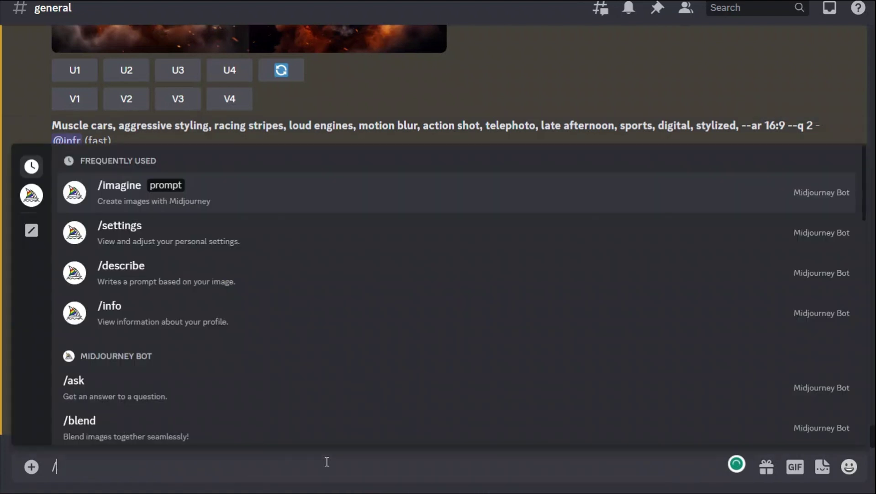
text(sho)
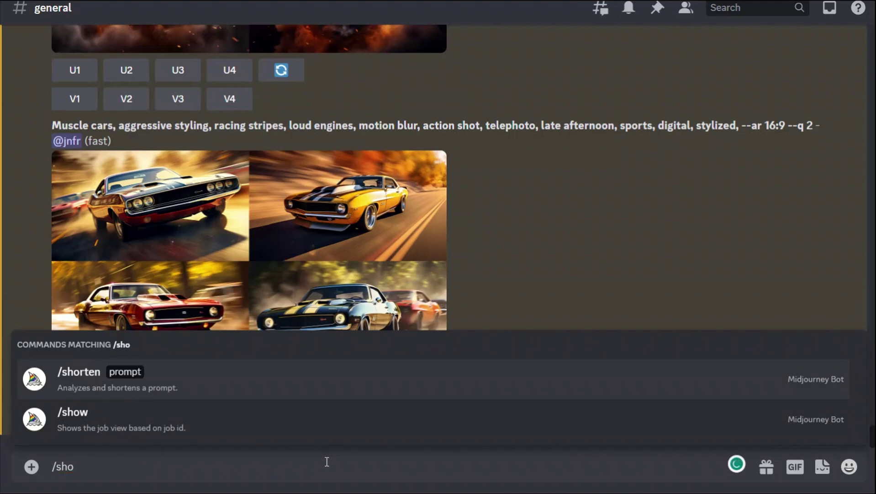
key(Return)
text(Muscle cars, aggressive styling, racing stripes, loud engines, motion blur, action shot, telephoto, late afternoon, sports, digital, stylized, --ar 16:9)
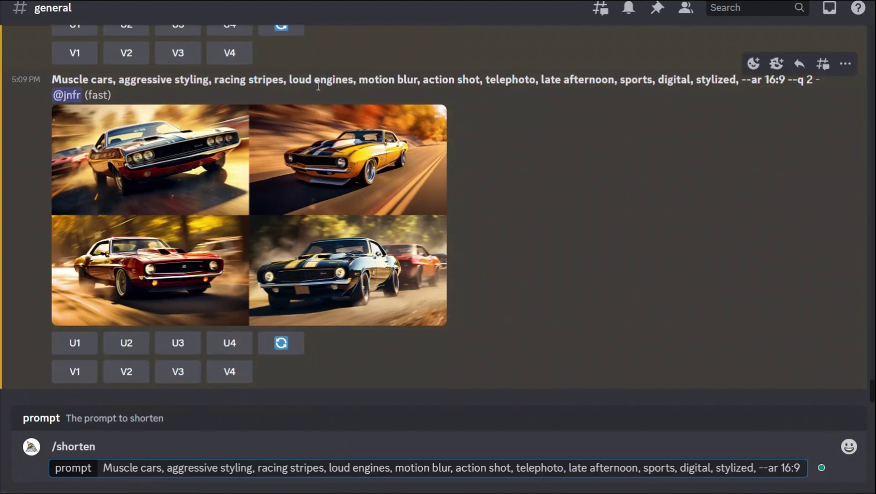
click(619, 467)
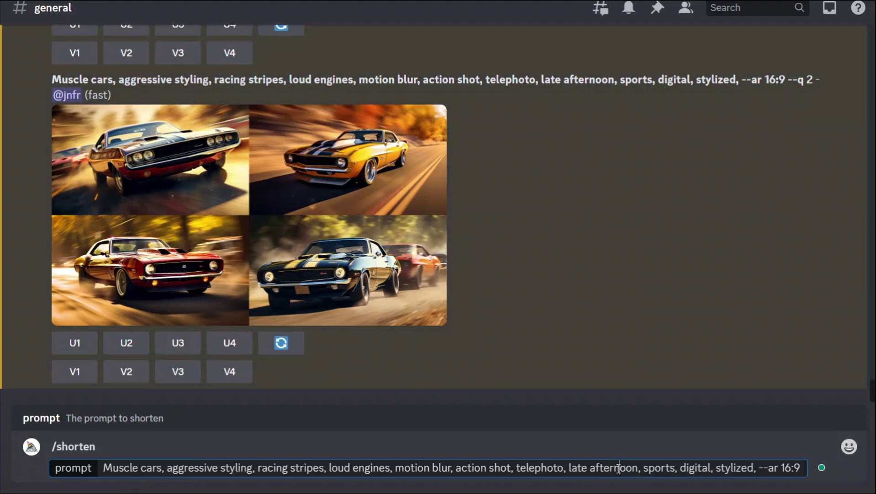
key(Return)
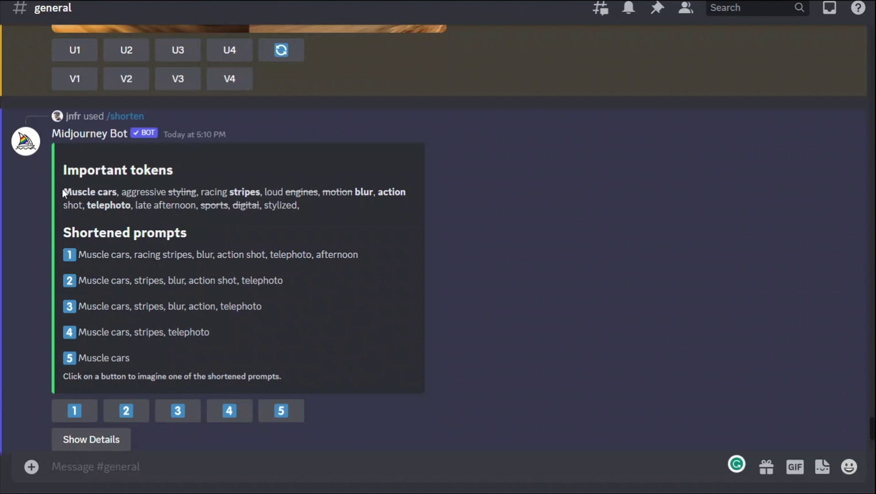
drag(63, 191, 118, 190)
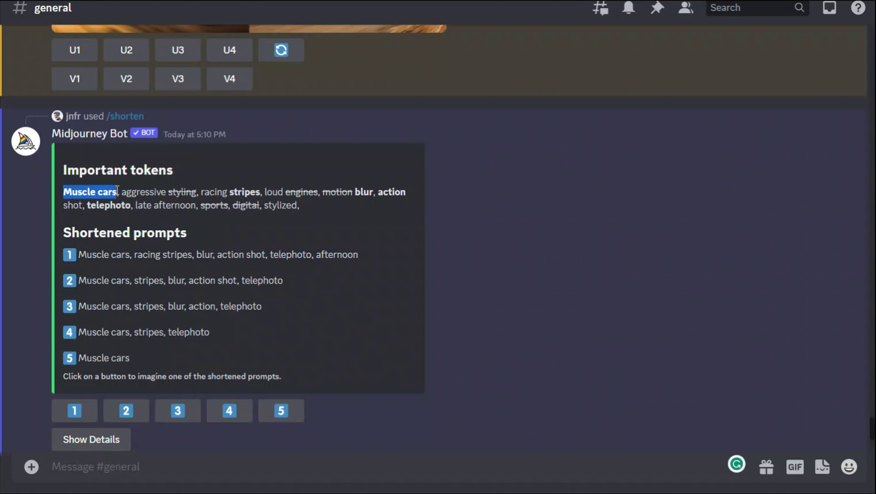
click(176, 223)
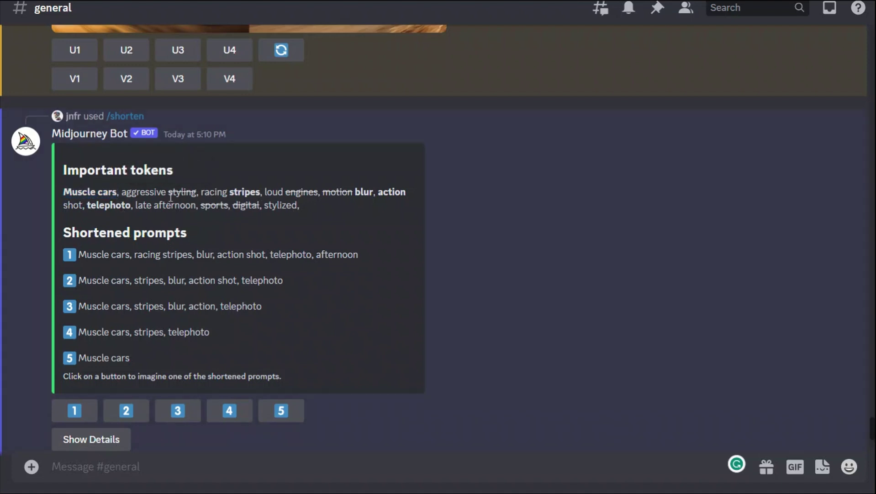
drag(201, 205, 260, 210)
click(213, 206)
Step: Show details on the /shorten reply to see 'Muscle' weighted 1.00 and 'cars' 0.27
click(99, 439)
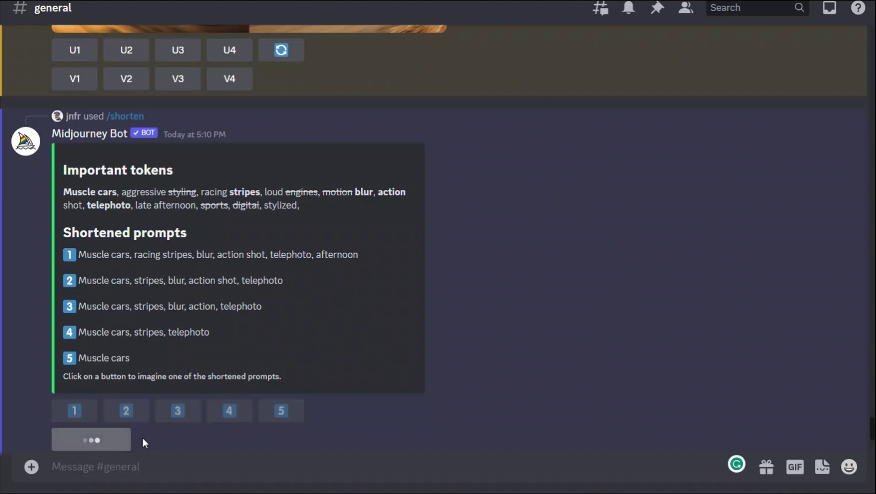
scroll(308, 410, down, 9)
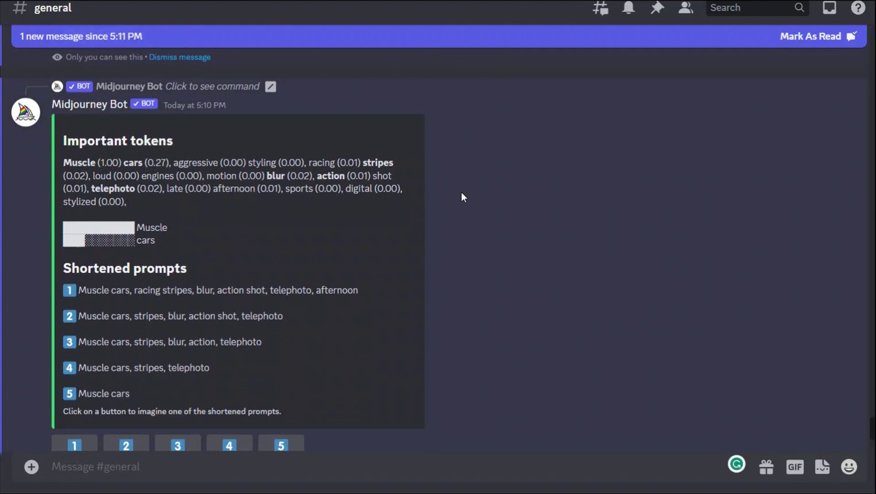
scroll(461, 192, down, 5)
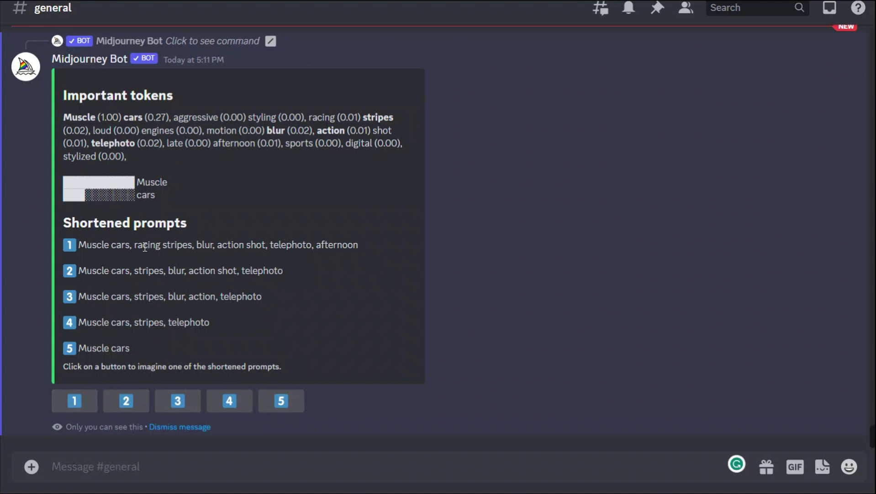
Step: Imagine the first shortened muscle-car prompt and view its image grid enlarged
click(75, 404)
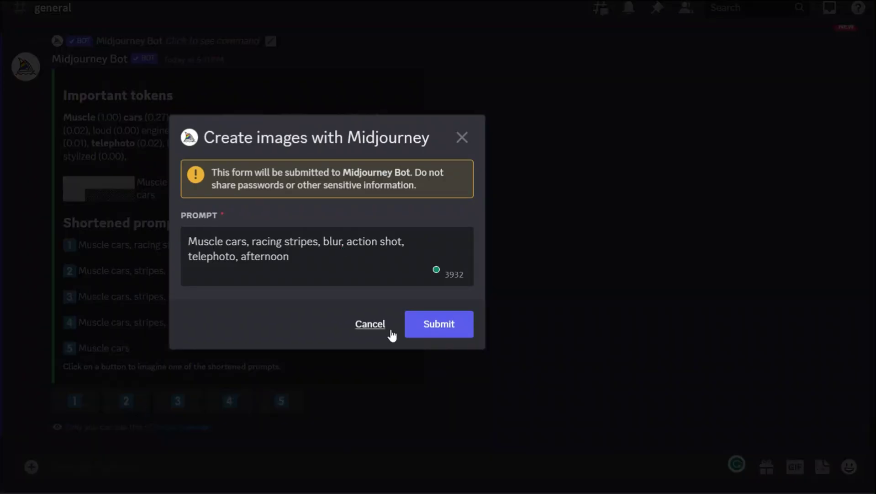
click(448, 322)
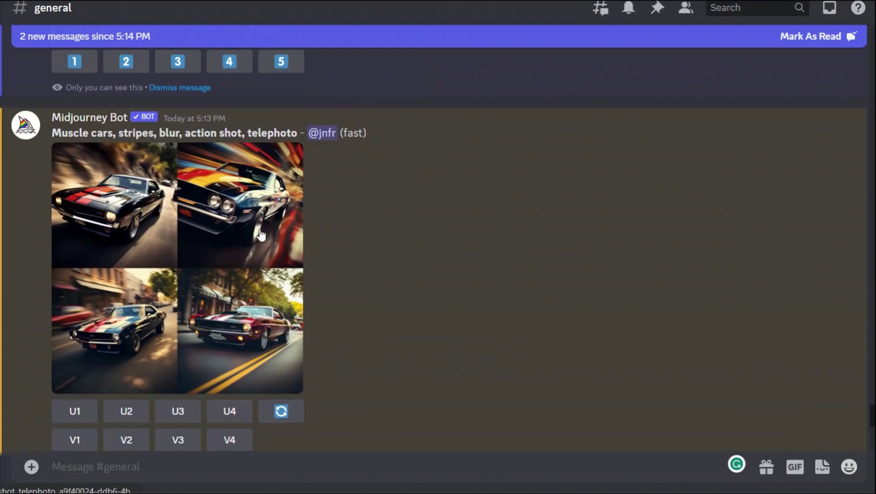
click(268, 261)
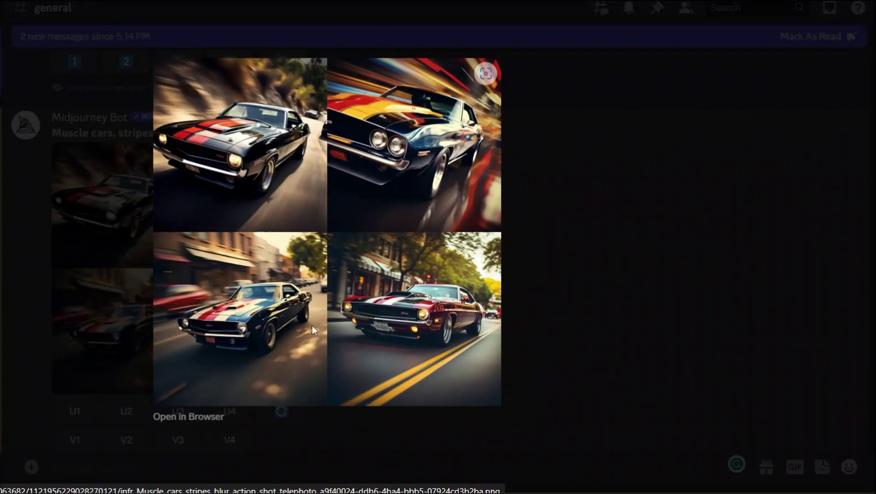
click(546, 231)
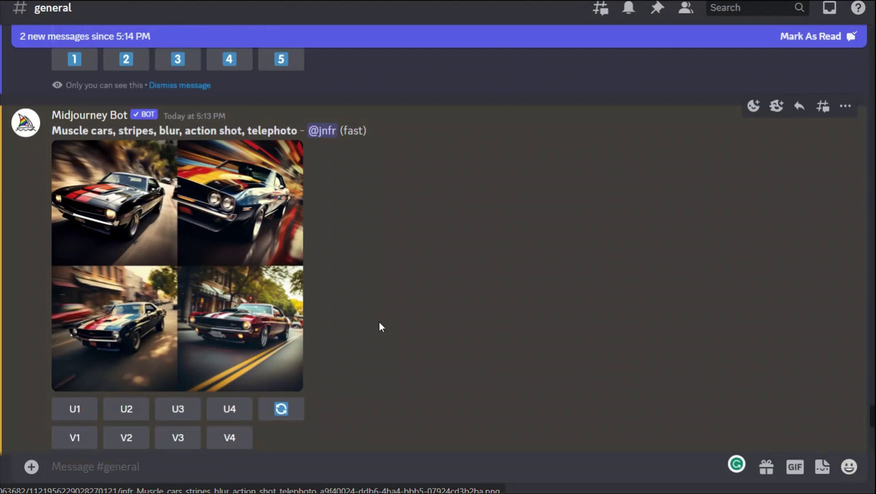
Step: Scroll through the earlier muscle-car results and enlarge the 'Muscle cars, stripes, telephoto' grid
scroll(379, 323, up, 1)
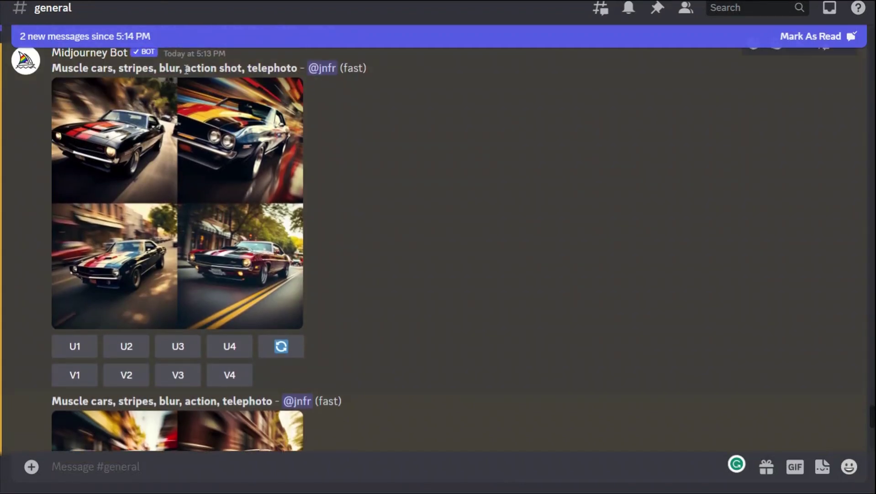
drag(198, 68, 236, 68)
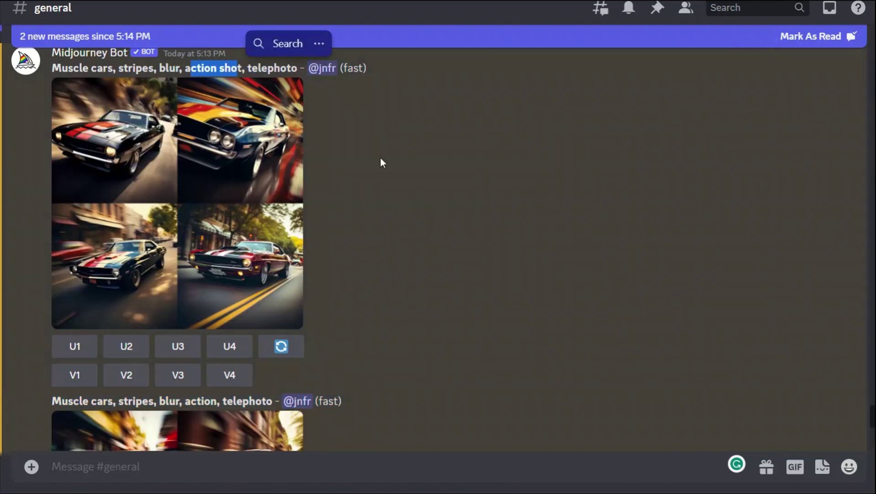
click(418, 226)
scroll(417, 225, down, 5)
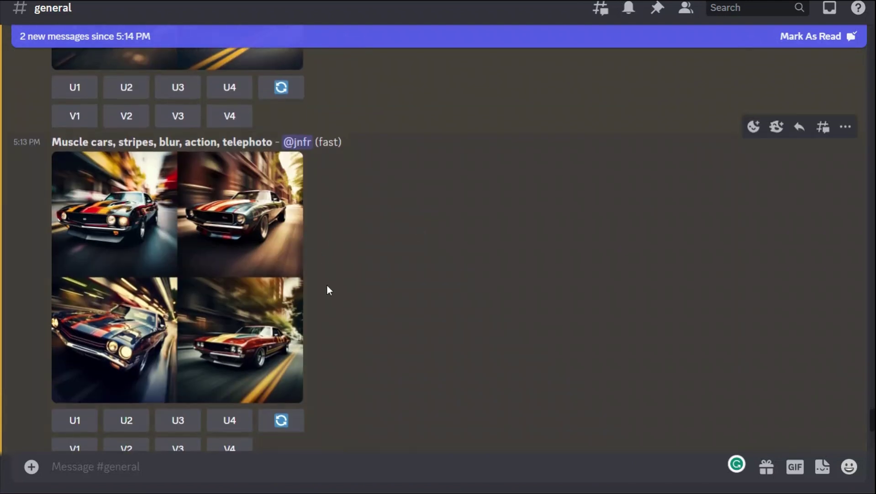
scroll(328, 289, down, 5)
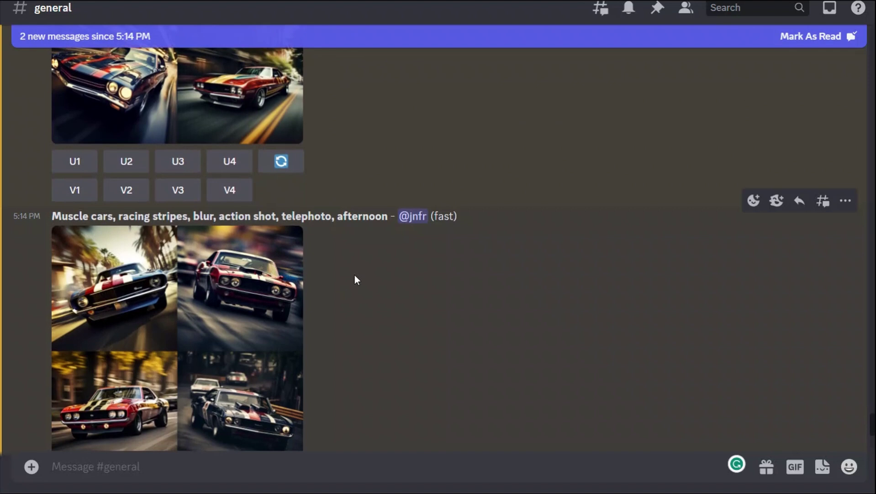
scroll(354, 279, down, 4)
scroll(354, 281, down, 5)
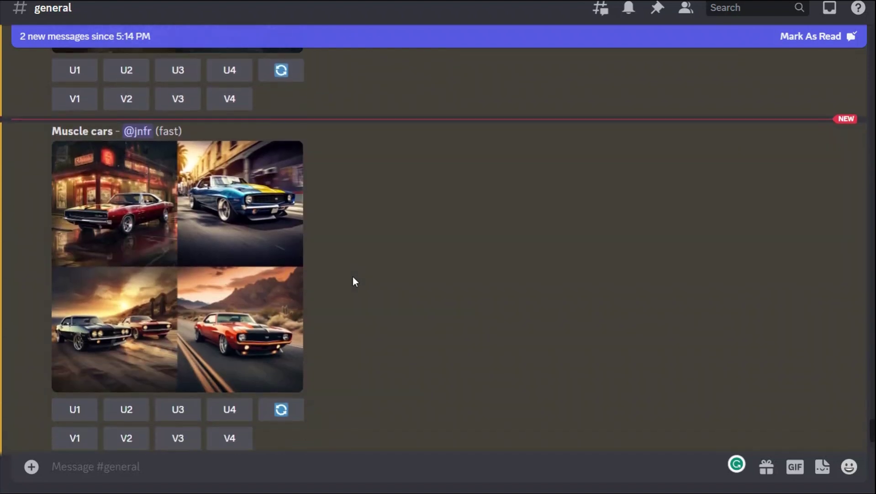
scroll(353, 277, down, 3)
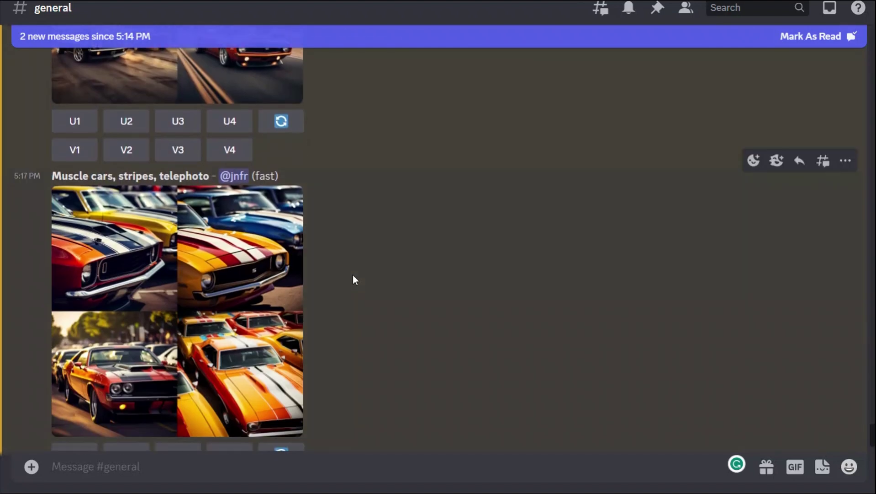
click(255, 244)
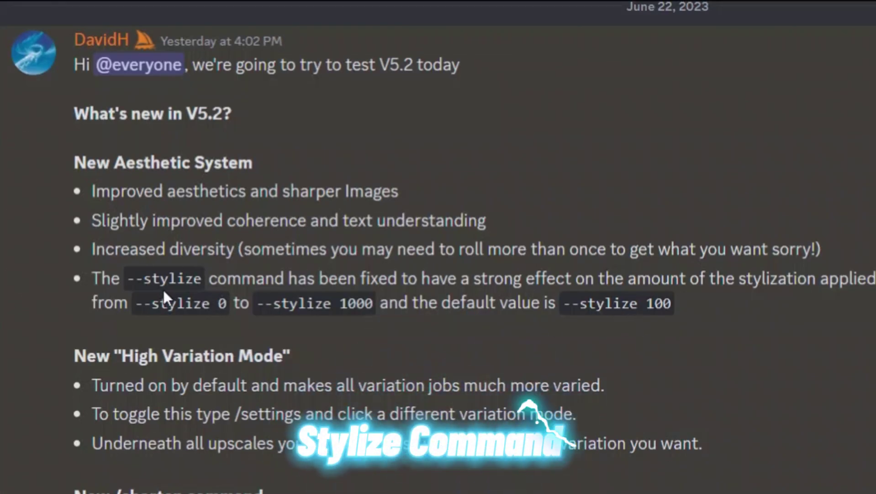
Step: Highlight the --stylize parameter, its 0 and 1000 values, and 'stylization applied' in the announcement
drag(133, 276, 188, 271)
click(356, 320)
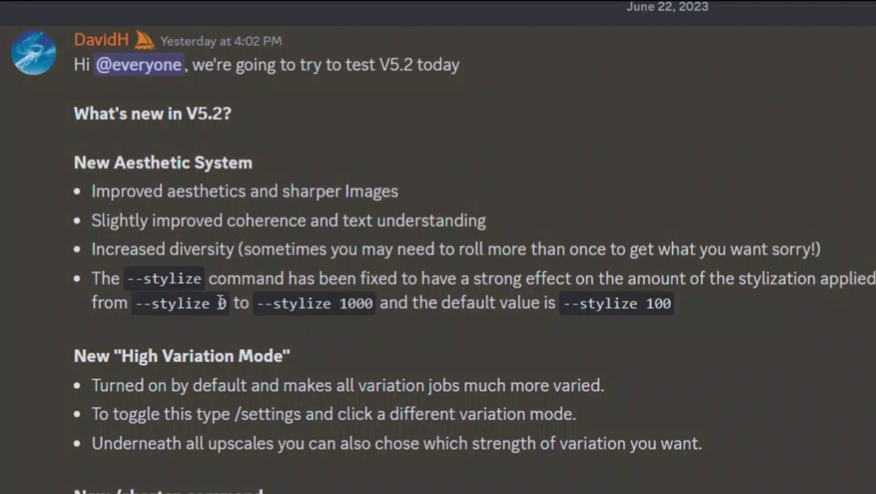
drag(217, 302, 224, 302)
drag(340, 302, 358, 299)
double_click(356, 299)
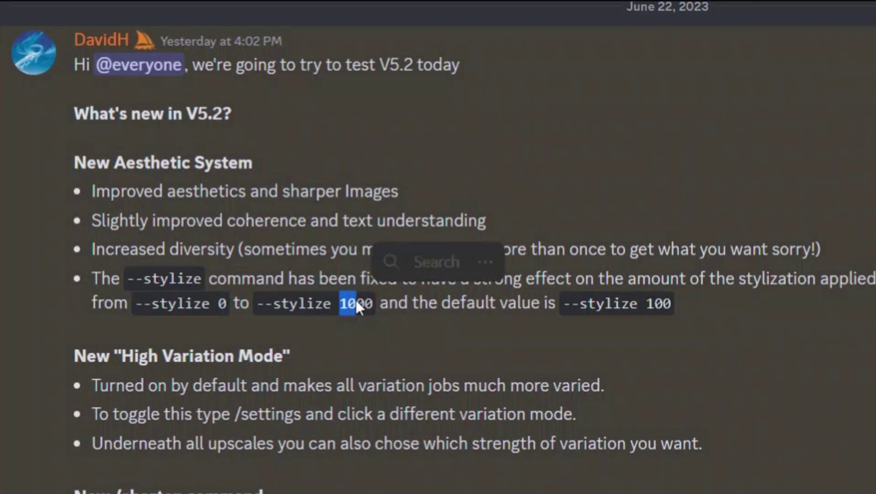
click(739, 279)
drag(739, 278, 875, 279)
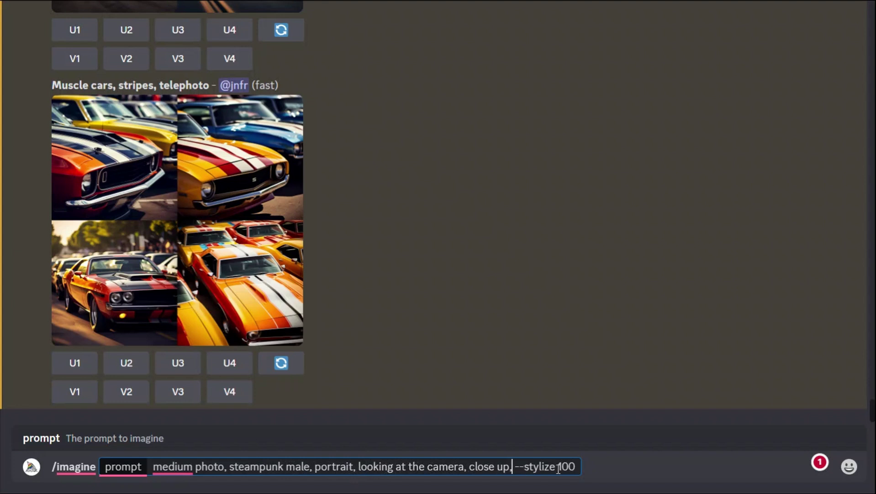
Step: Send the steampunk portrait prompt and view the first returned grid enlarged
click(581, 467)
key(Return)
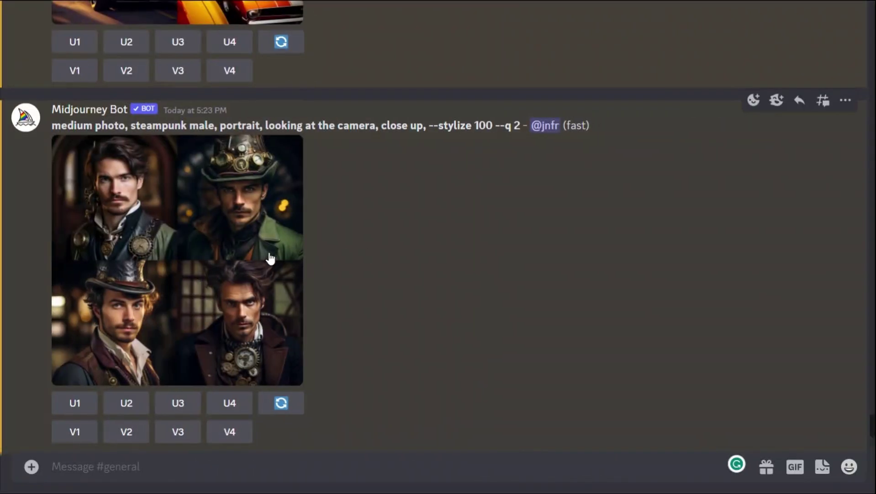
click(271, 258)
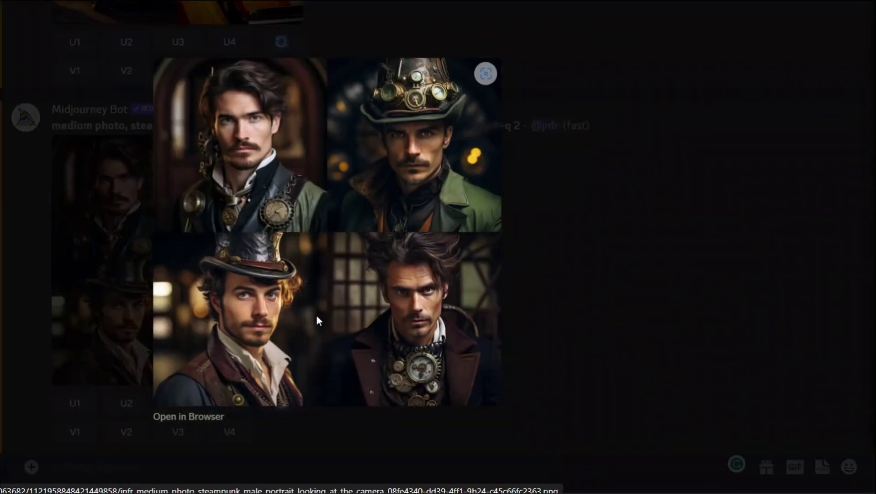
click(568, 263)
Step: Enlarge the stylize 0 and stylize 1000 steampunk portrait grids to compare them
scroll(482, 355, down, 7)
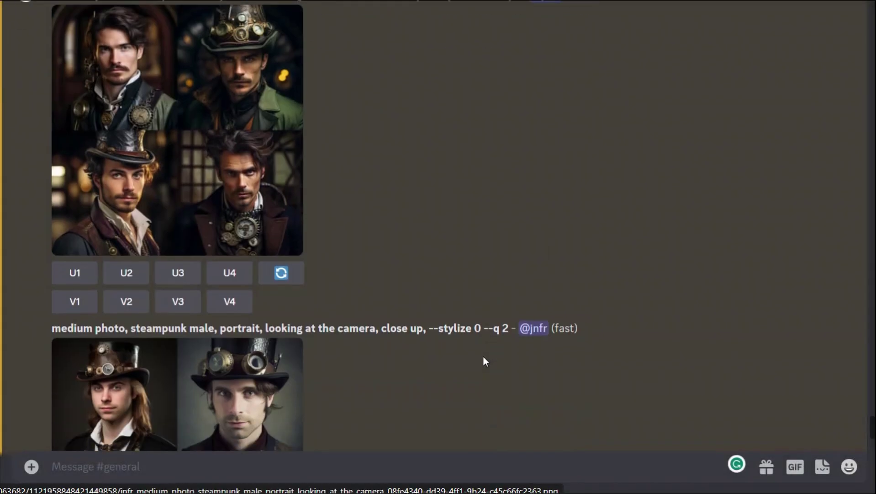
click(126, 261)
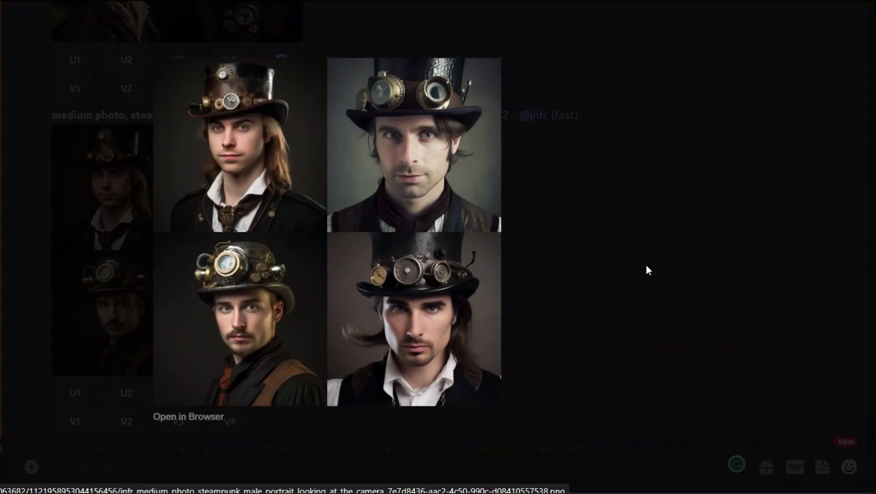
click(570, 305)
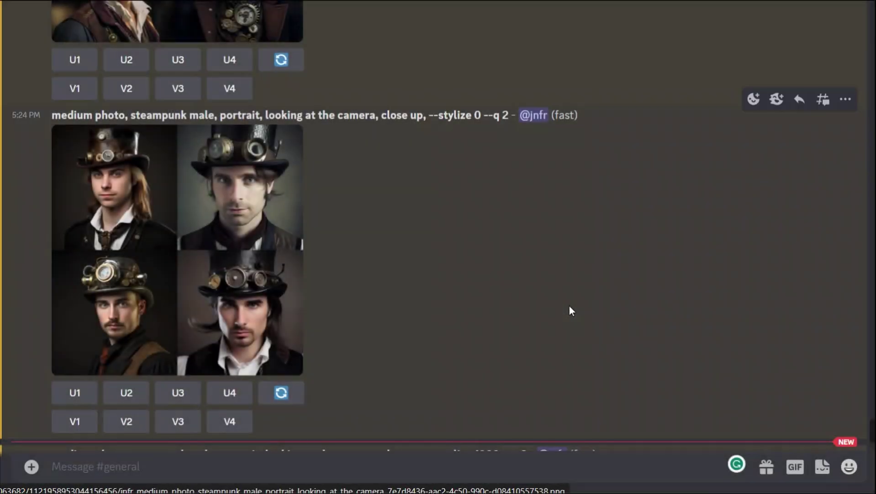
scroll(412, 305, down, 7)
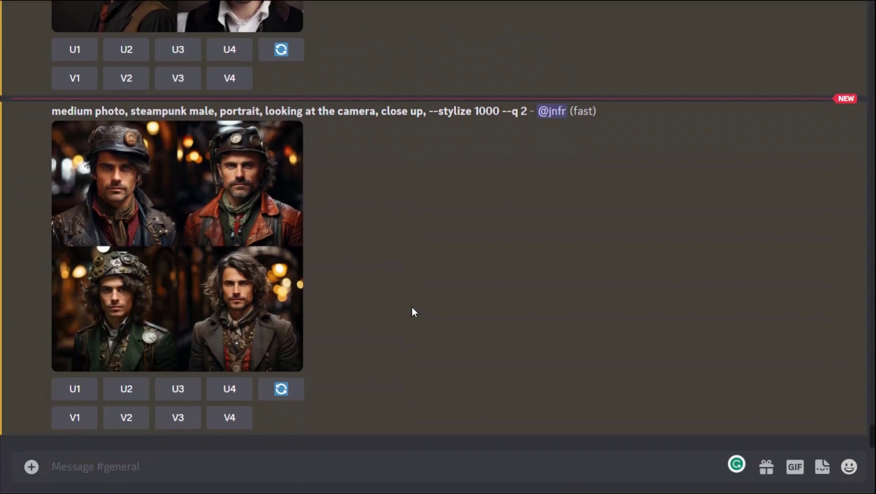
click(206, 296)
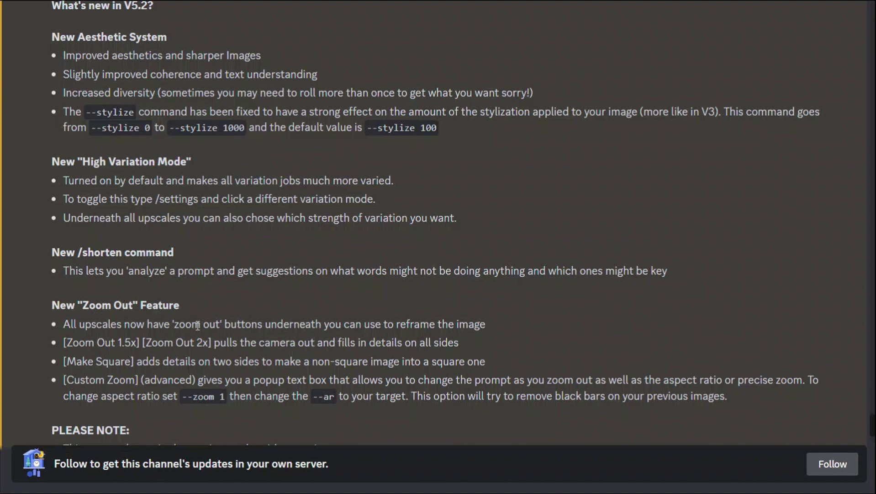
Step: Highlight the 'New "Zoom Out" Feature' and 'New /shorten command' headings in the announcement
drag(178, 302, 48, 306)
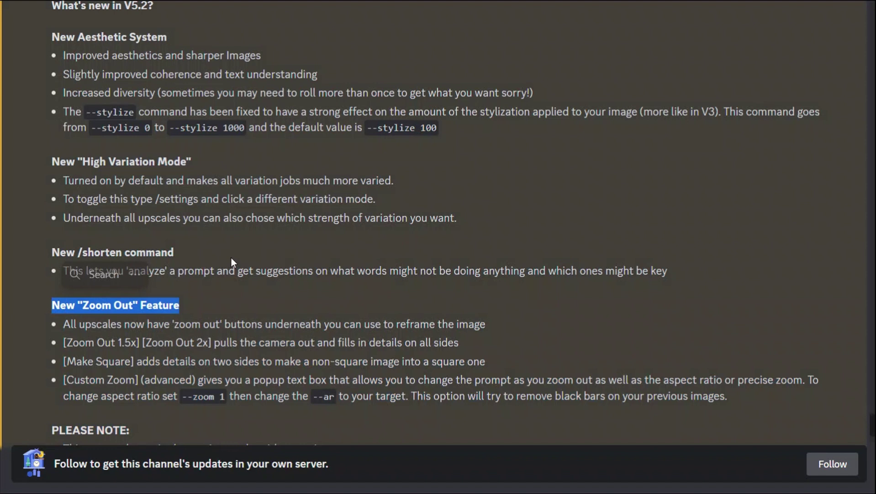
drag(231, 256, 33, 259)
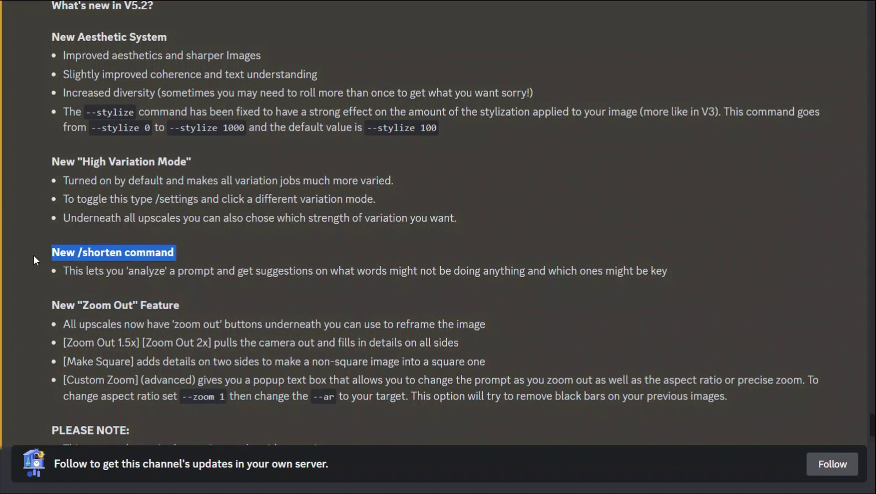